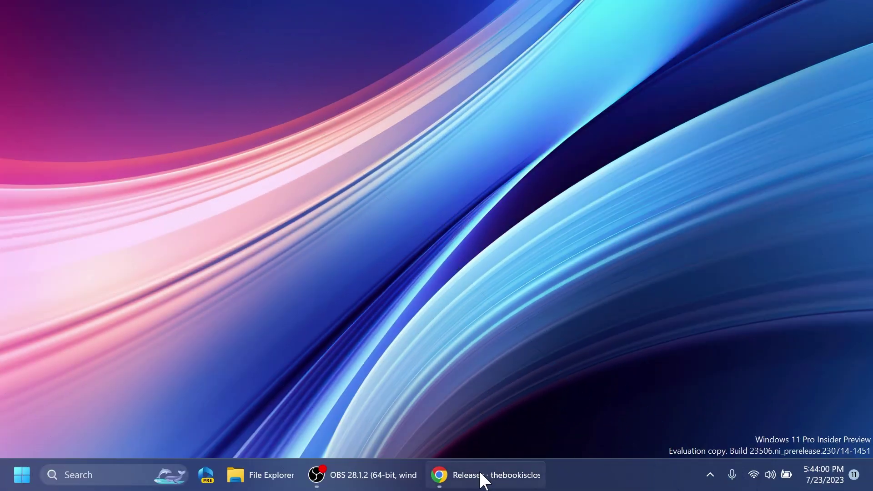
# Show the ViVeTool v0.3.3 GitHub release page in Chrome, scrolled down to its Assets section.
pyautogui.click(481, 475)
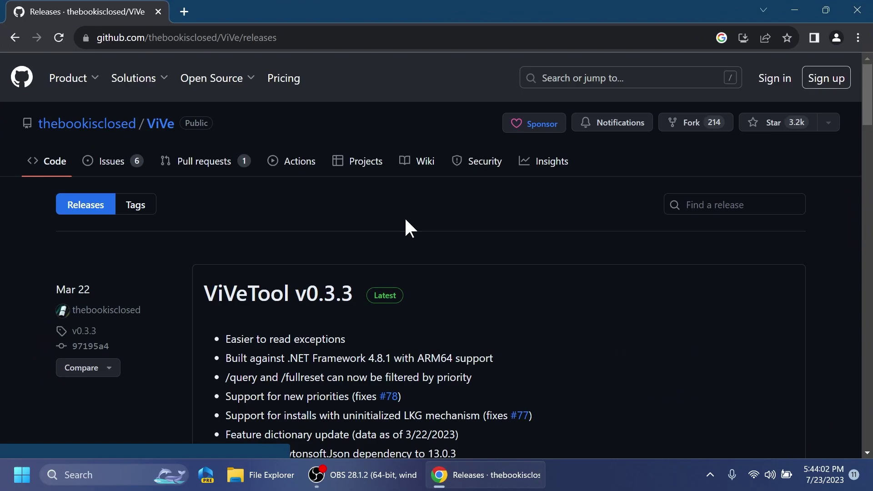
pyautogui.scroll(-1, 423, 221)
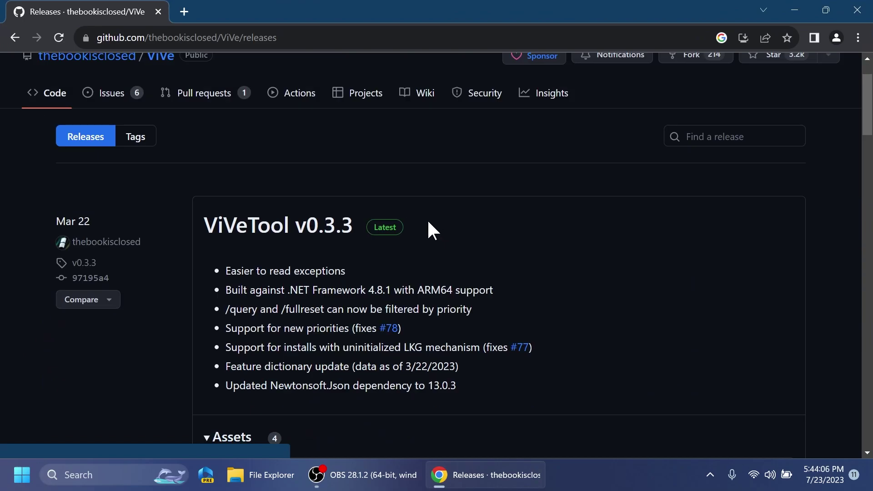
pyautogui.scroll(-3, 432, 230)
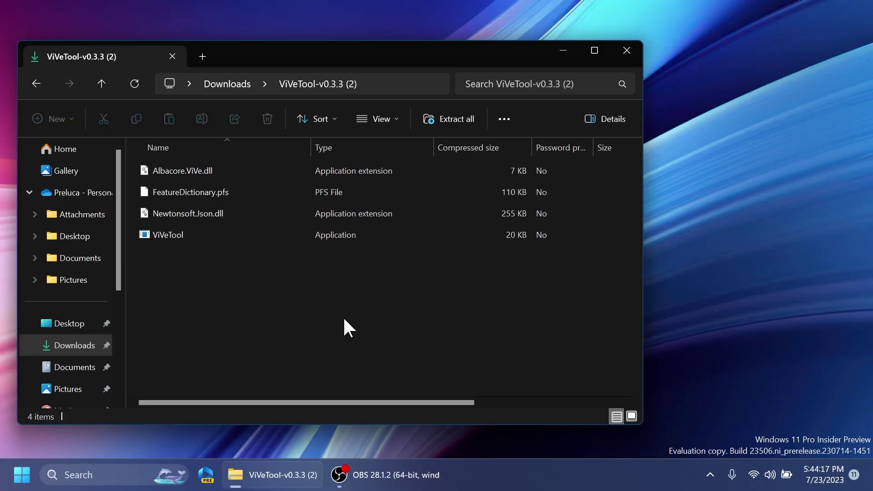
# Set the ViVeTool archive's extraction destination to C:\Windows\System32.
pyautogui.click(449, 119)
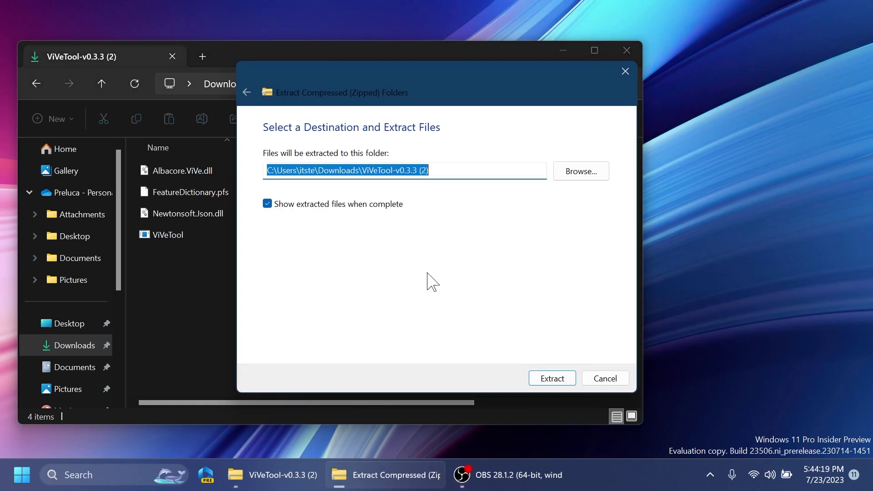
pyautogui.click(579, 170)
pyautogui.scroll(-5, 289, 298)
pyautogui.click(289, 295)
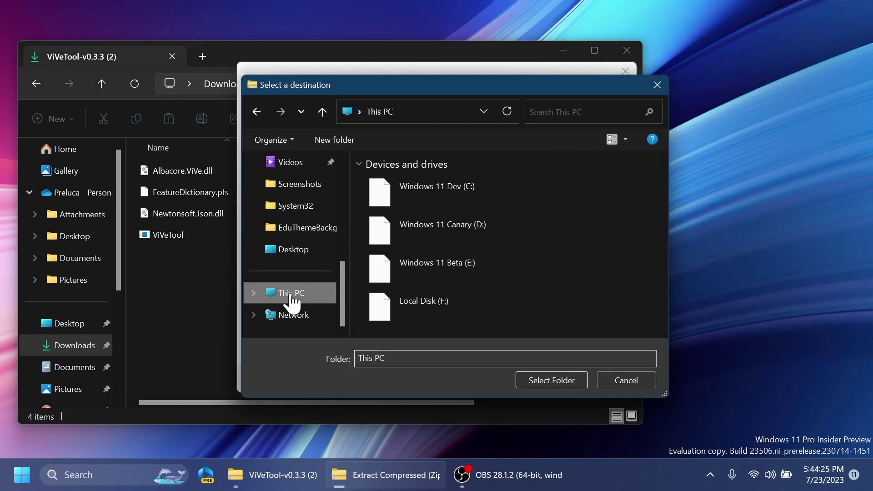
pyautogui.click(433, 192)
pyautogui.doubleClick(432, 189)
pyautogui.scroll(-1, 415, 254)
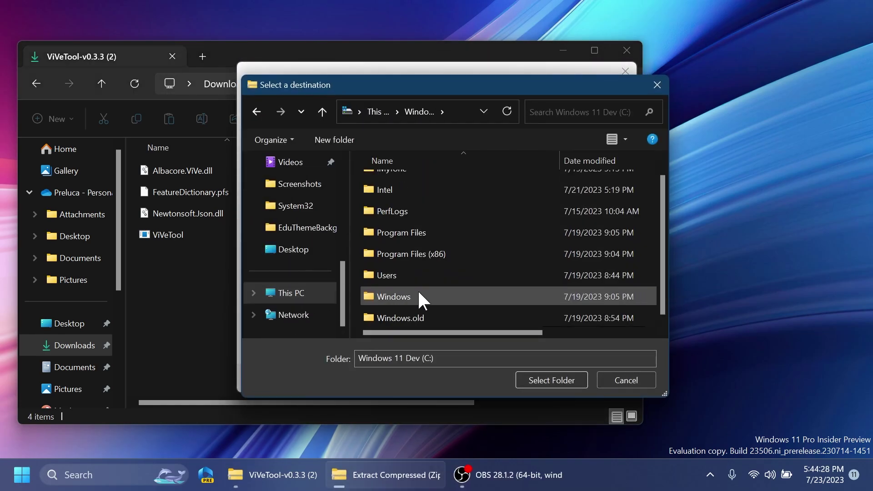
pyautogui.doubleClick(418, 293)
pyautogui.scroll(-15, 440, 241)
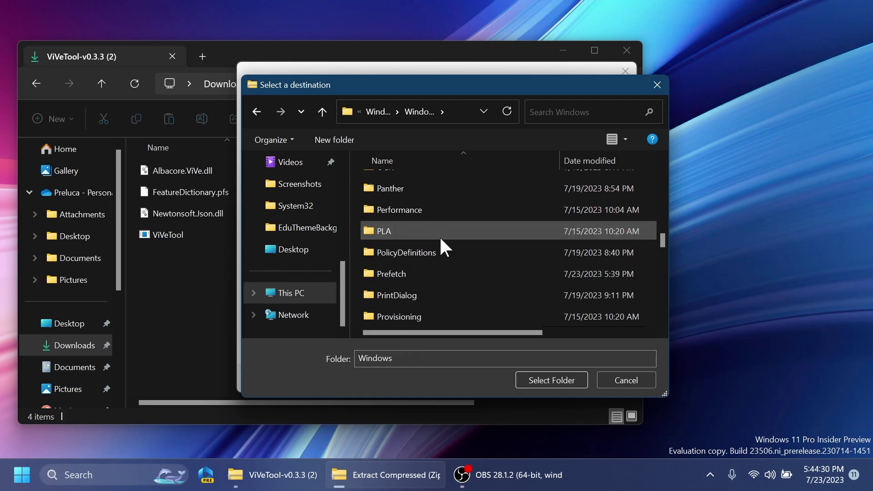
pyautogui.scroll(-4, 439, 241)
pyautogui.click(432, 209)
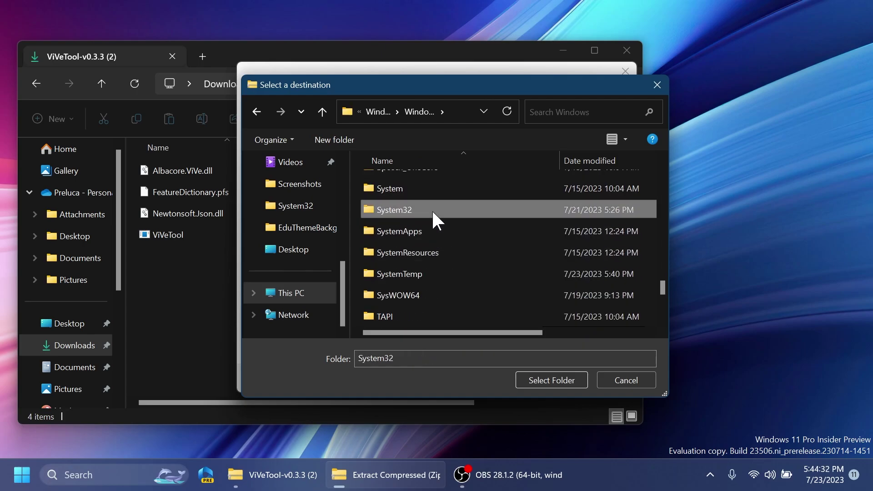
pyautogui.click(552, 380)
# Extract the files, replacing existing ones and skipping the access-denied file, then close both Explorer windows.
pyautogui.click(554, 379)
pyautogui.click(236, 190)
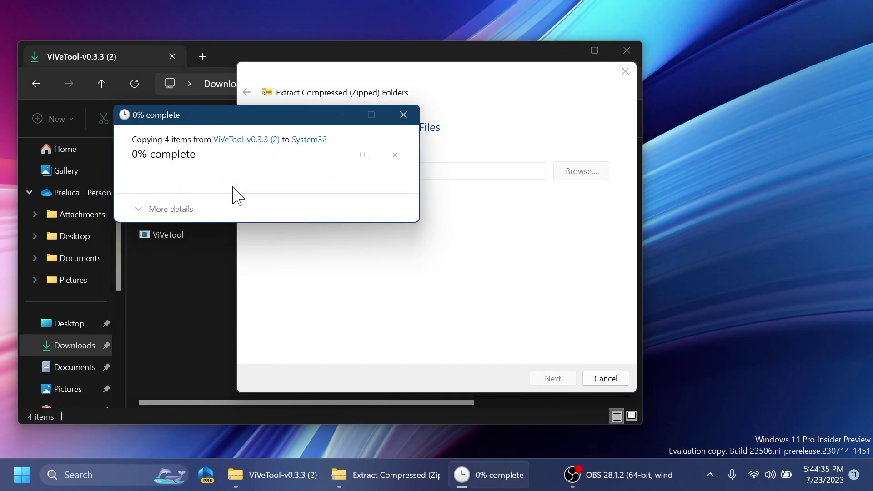
pyautogui.click(299, 222)
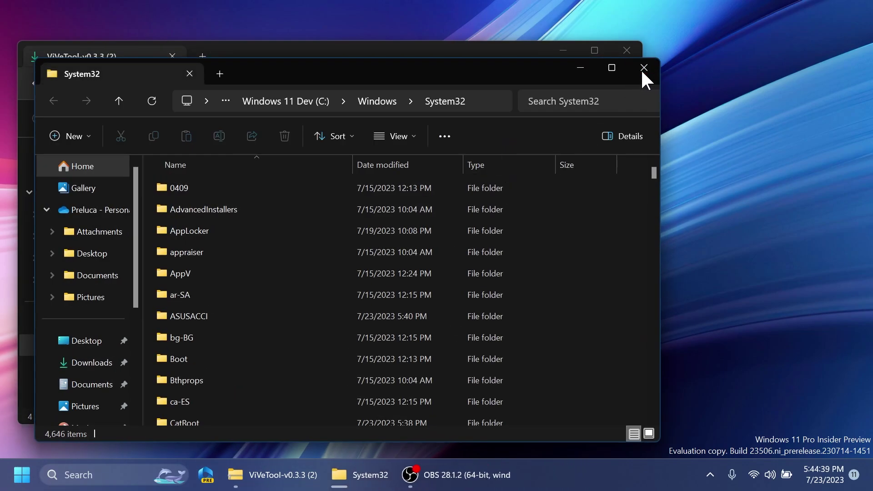
pyautogui.click(641, 70)
pyautogui.click(626, 51)
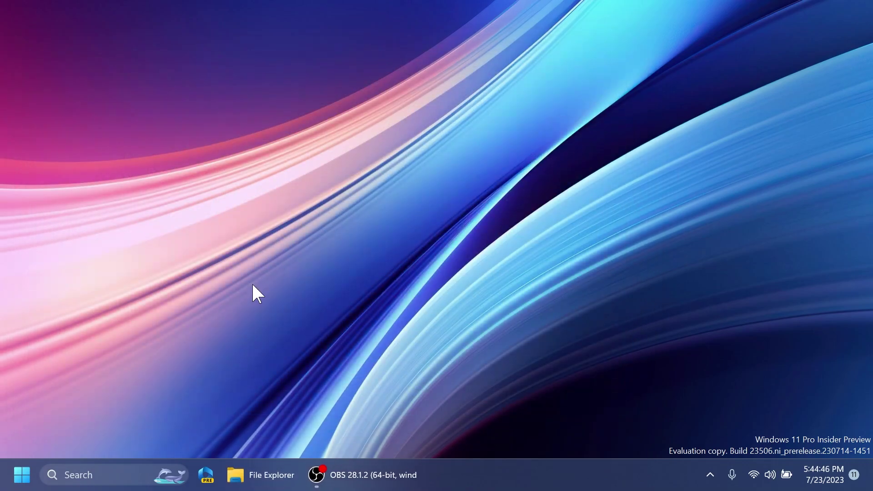
# Search the Start menu for cmd and run Command Prompt as administrator.
pyautogui.press('super')
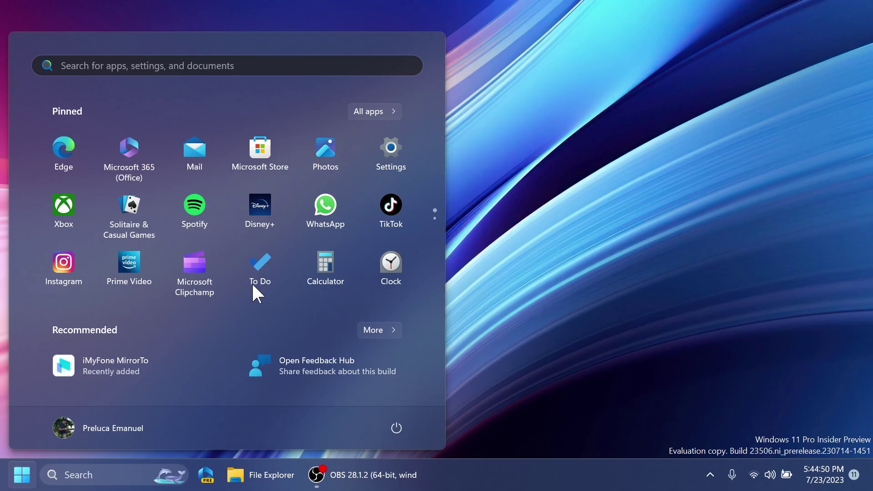
pyautogui.write('cmd')
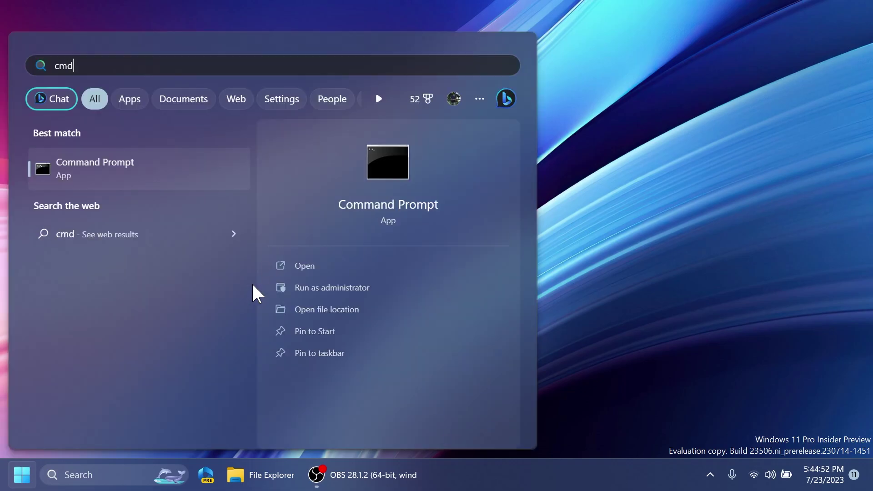
pyautogui.click(321, 285)
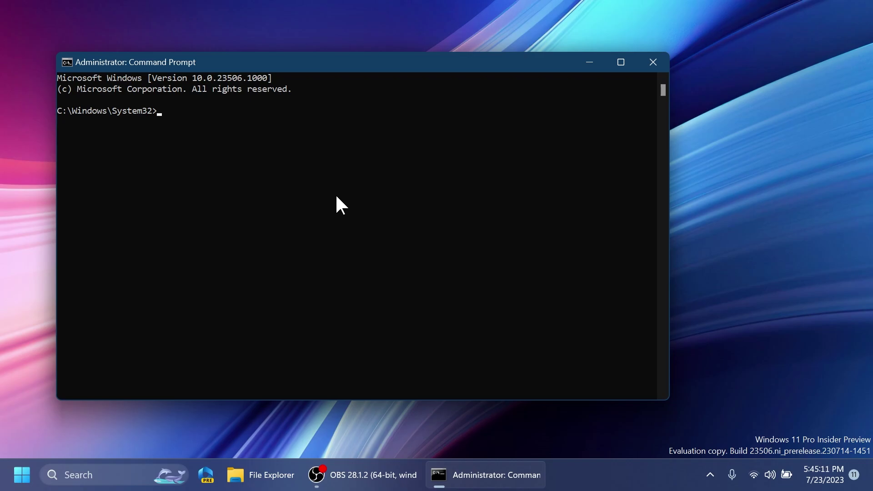
# Run vivetool /enable /id:44270738 in the administrator console.
pyautogui.click(350, 197)
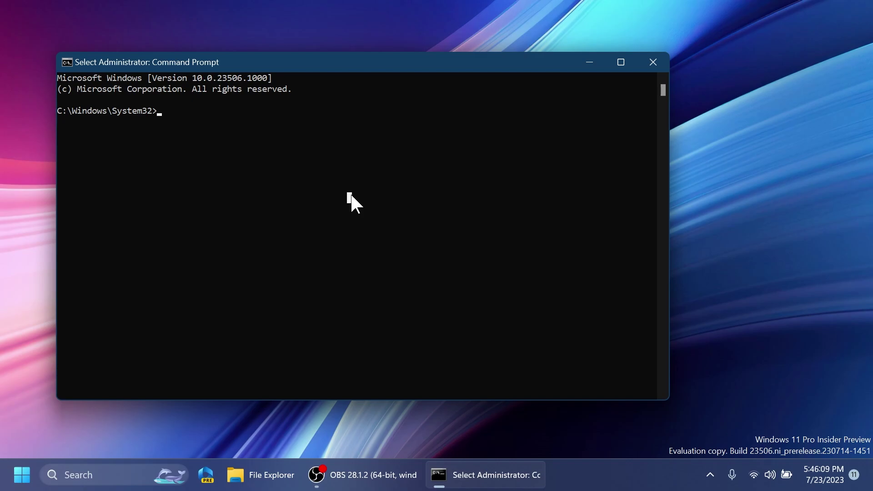
pyautogui.write('vivetool /e')
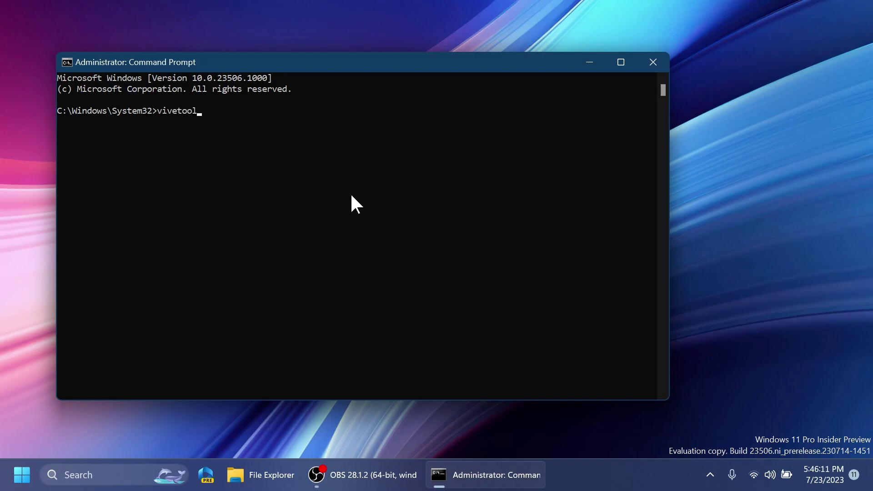
pyautogui.write('nab')
pyautogui.write('le /id:442')
pyautogui.write('70738')
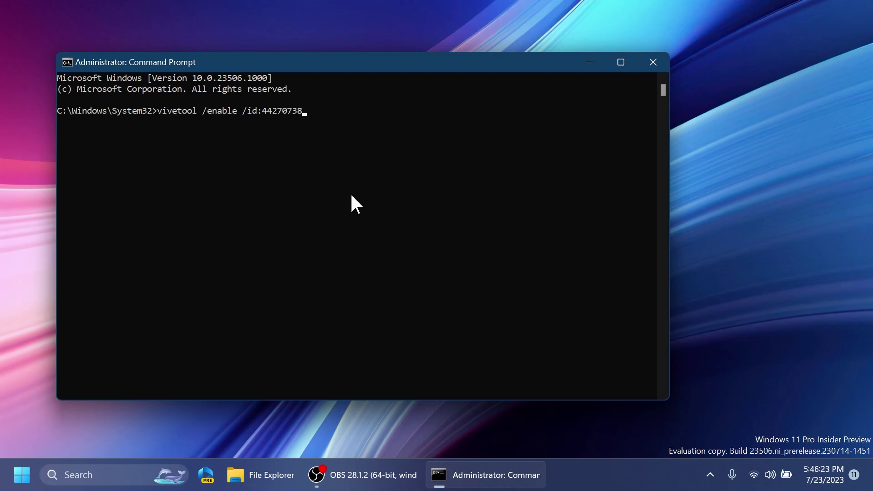
pyautogui.press('Return')
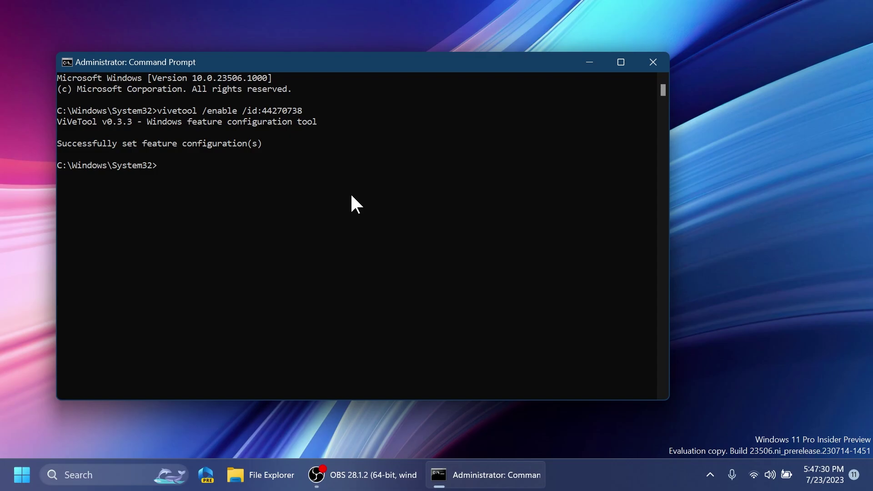
# Run vivetool /enable /id:43180950 /variant:1 to enable that feature at variant 1.
pyautogui.write('vivetool /enable /id:')
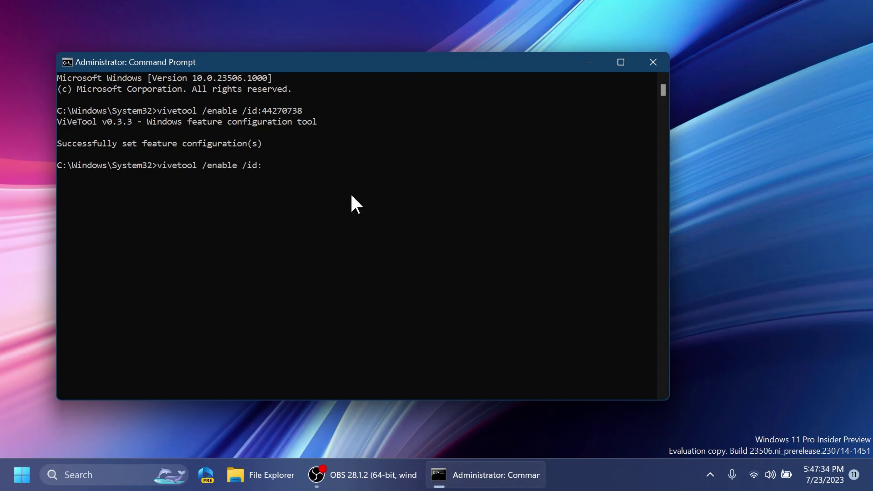
pyautogui.write('43180950 /variant:1')
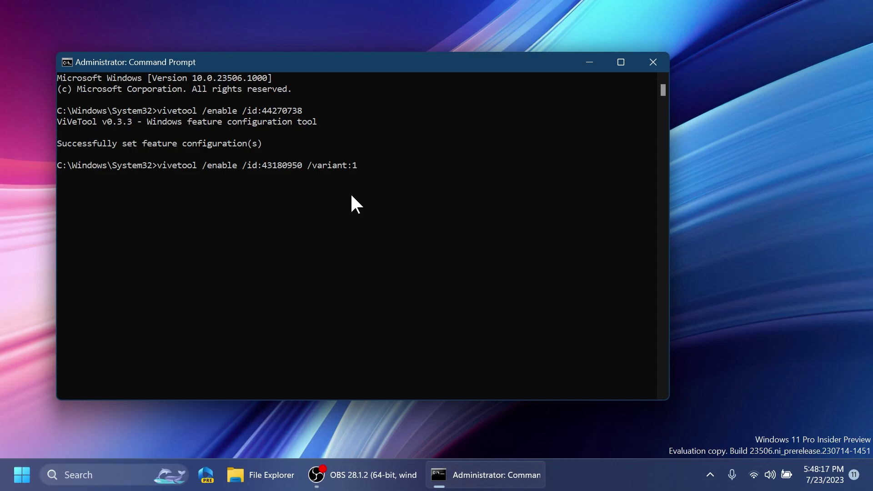
pyautogui.press('Return')
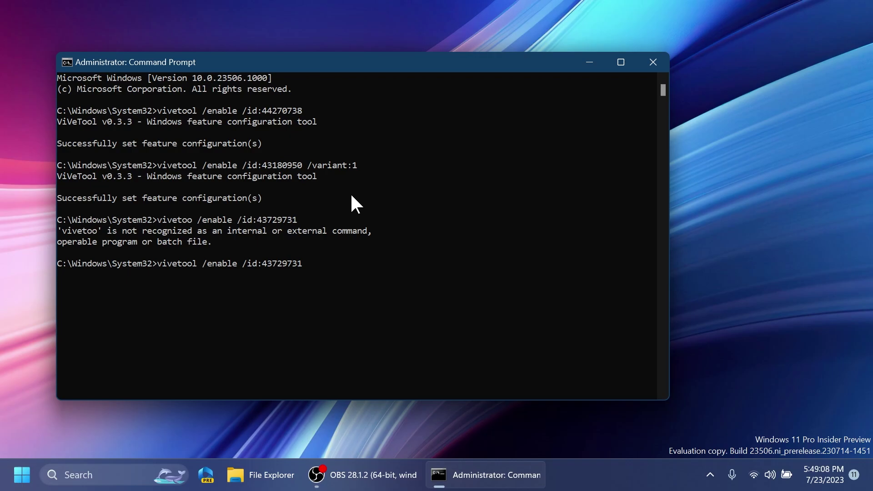
# Run the 43729731 enable command and vivetool /enable /id:44663396,44663406, then close the console.
pyautogui.press('Return')
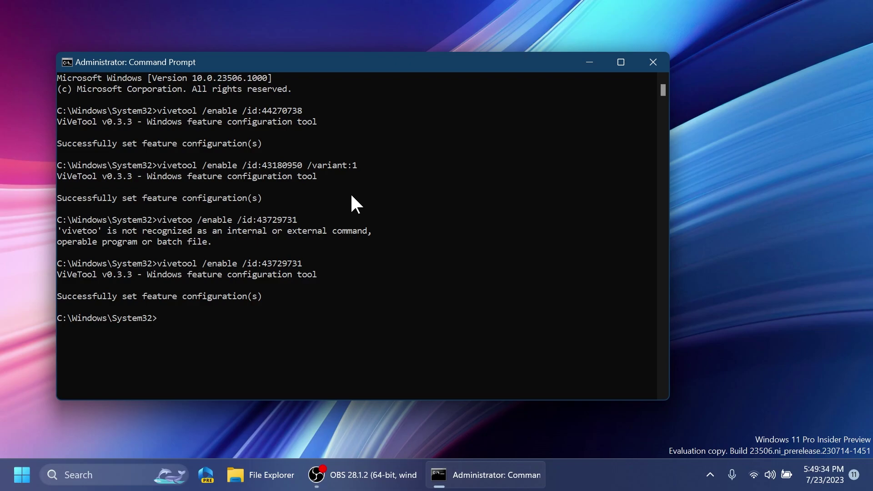
pyautogui.write('vivetool /en')
pyautogui.write('abn')
pyautogui.write('le ')
pyautogui.write('/id:')
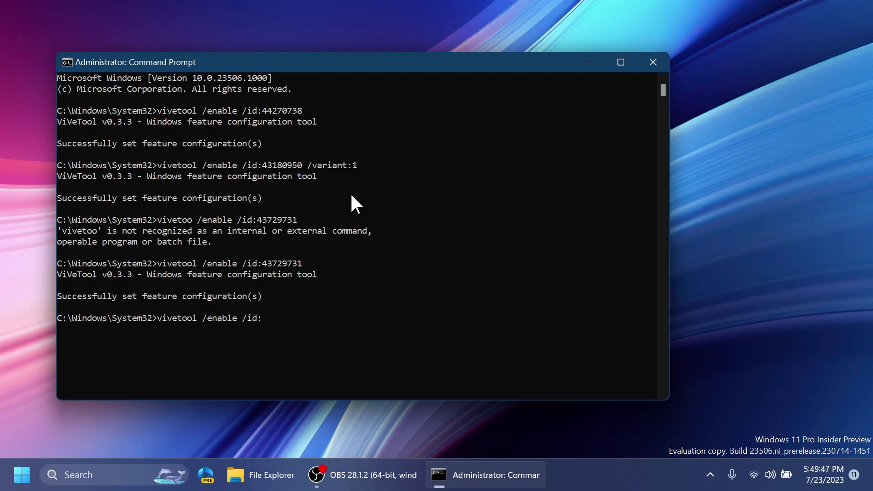
pyautogui.write('44663396,44663406')
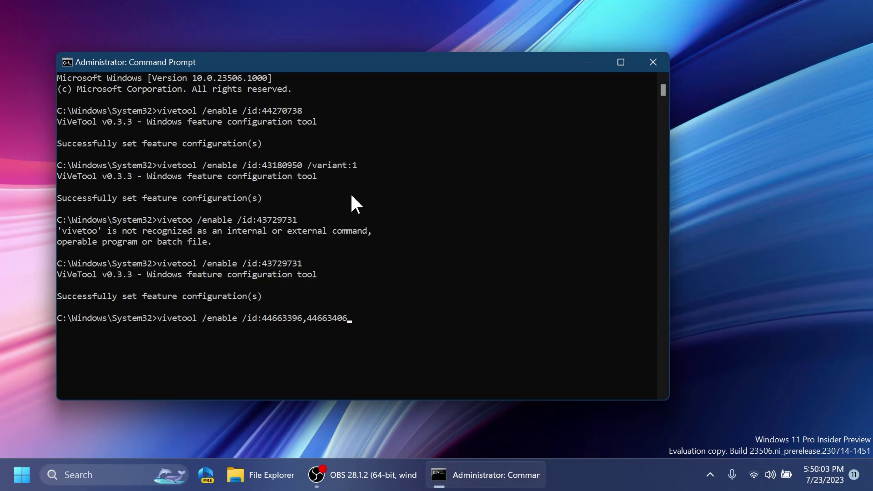
pyautogui.press('Return')
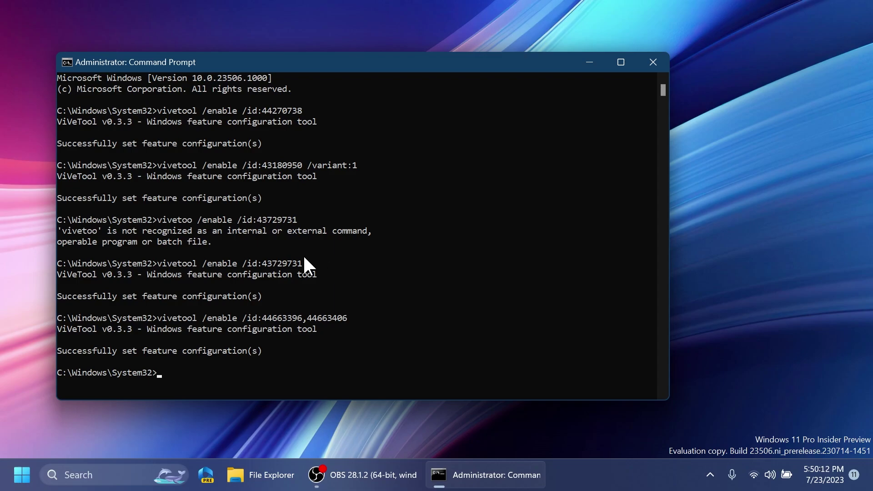
pyautogui.click(650, 73)
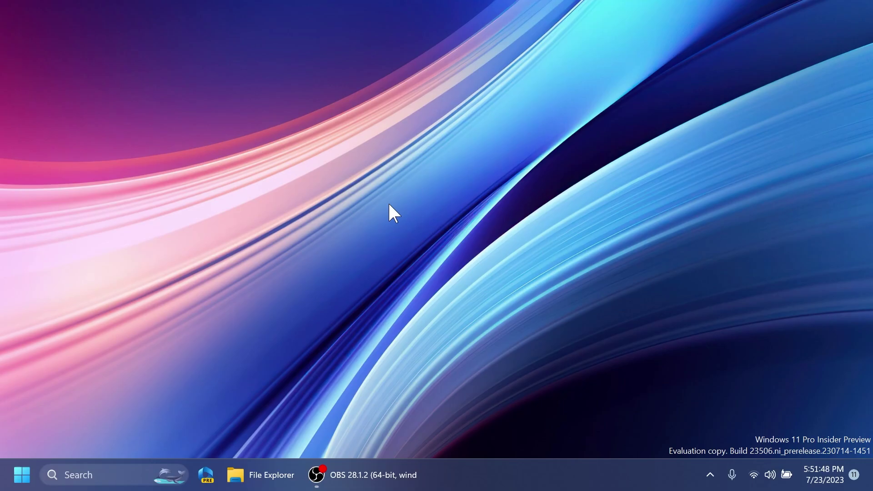
pyautogui.click(22, 475)
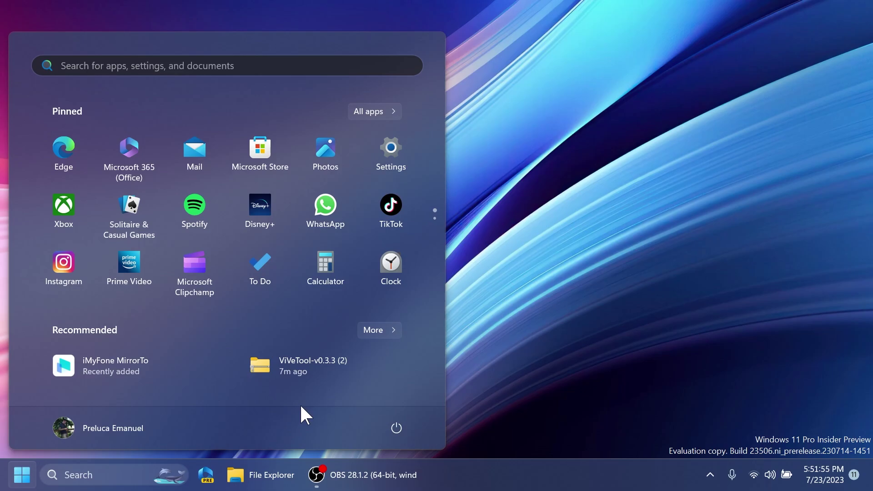
pyautogui.moveTo(312, 367)
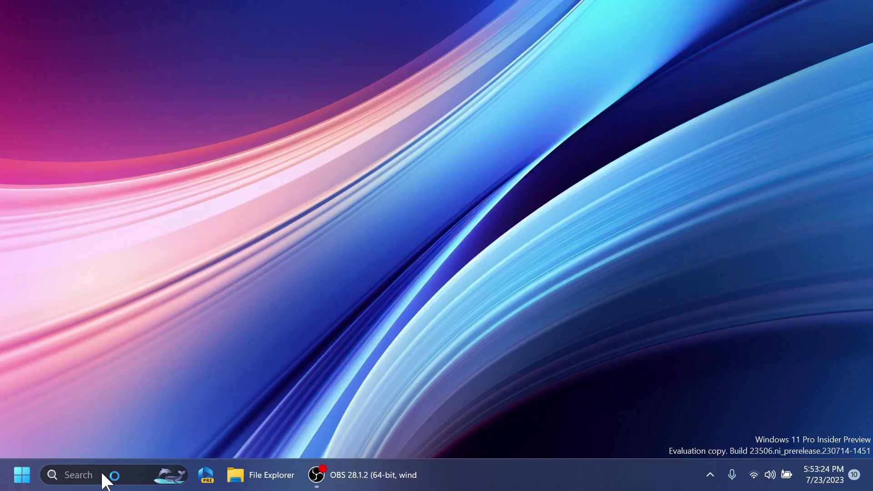
# In Settings, go to Bluetooth & devices > Phone Link and switch the Phone Link toggle On.
pyautogui.click(101, 474)
pyautogui.click(126, 182)
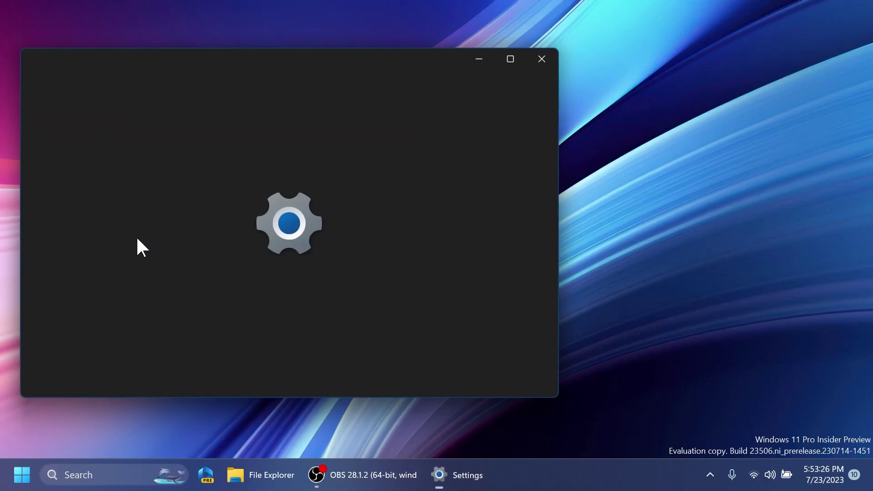
pyautogui.click(69, 204)
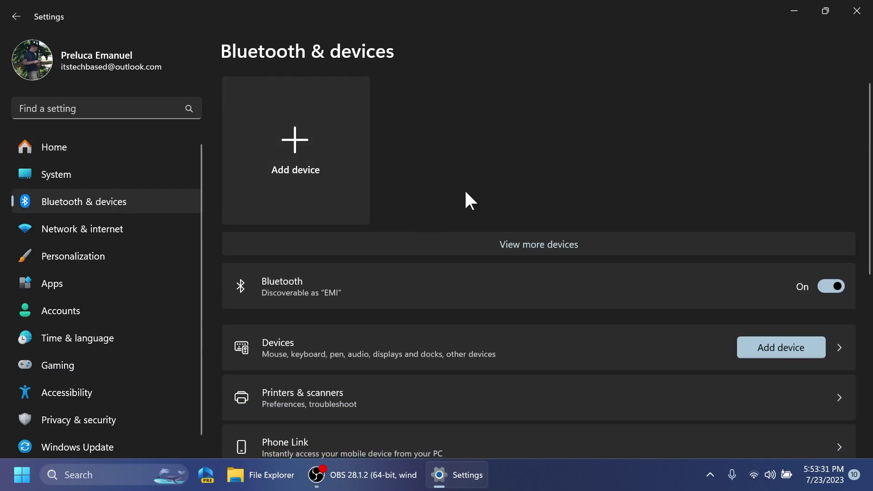
pyautogui.scroll(-5, 464, 197)
pyautogui.click(436, 153)
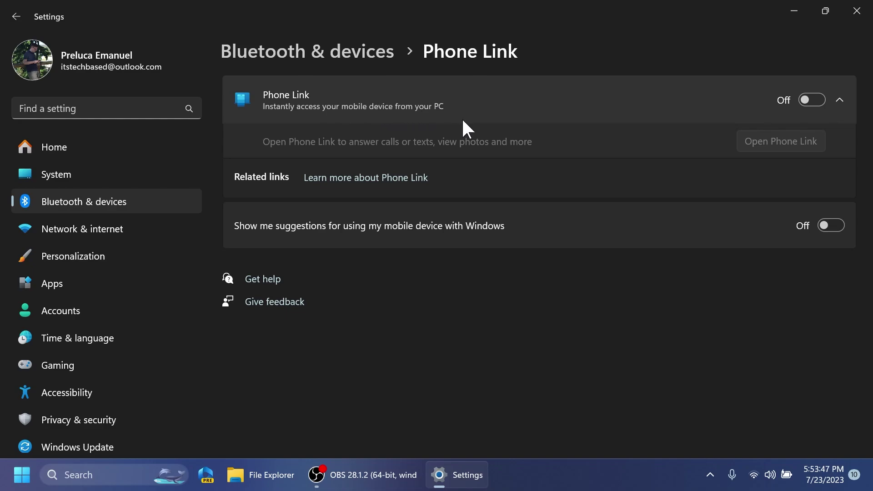
pyautogui.click(811, 99)
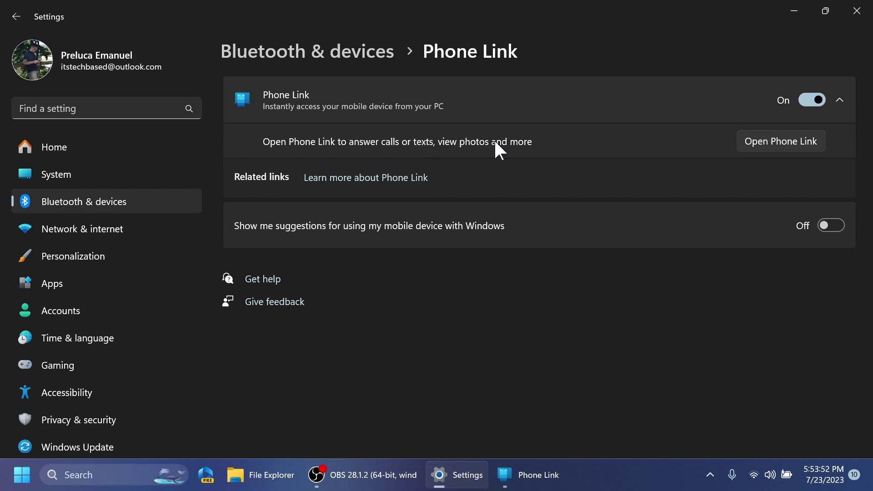
pyautogui.moveTo(523, 477)
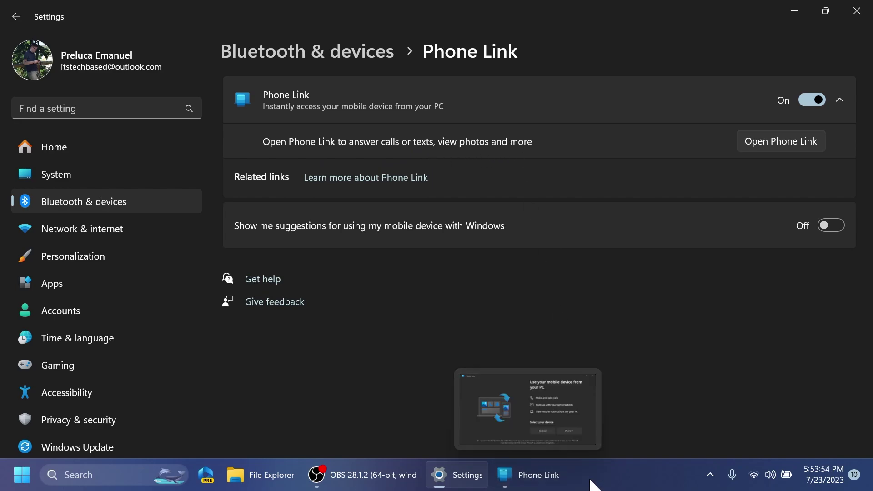
pyautogui.click(788, 140)
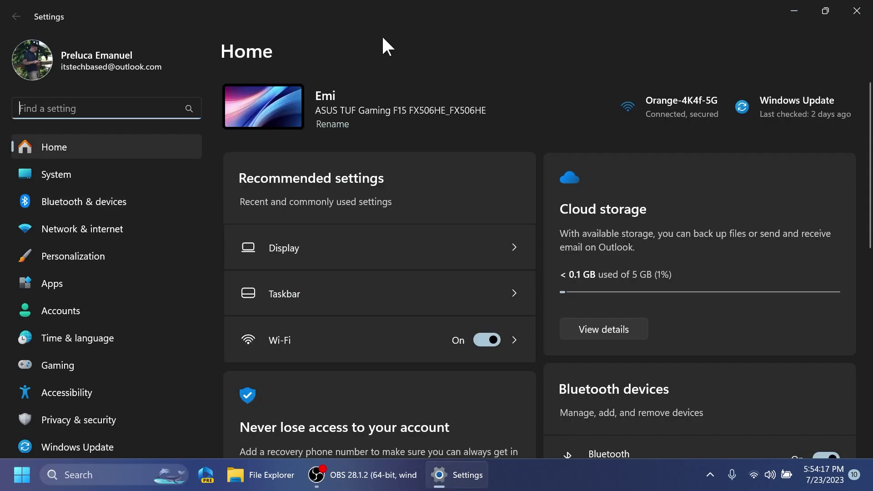
# Open System > Power & battery and expand the Energy and battery usage chart.
pyautogui.click(105, 175)
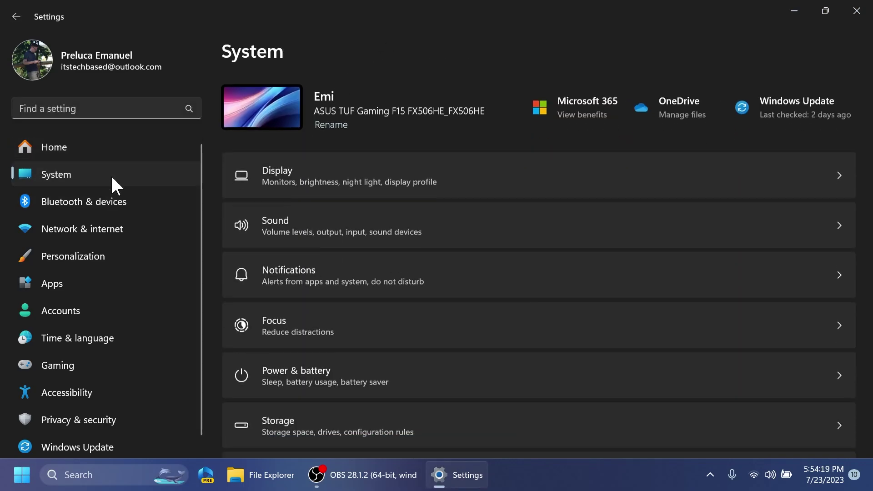
pyautogui.scroll(-3, 361, 210)
pyautogui.click(305, 196)
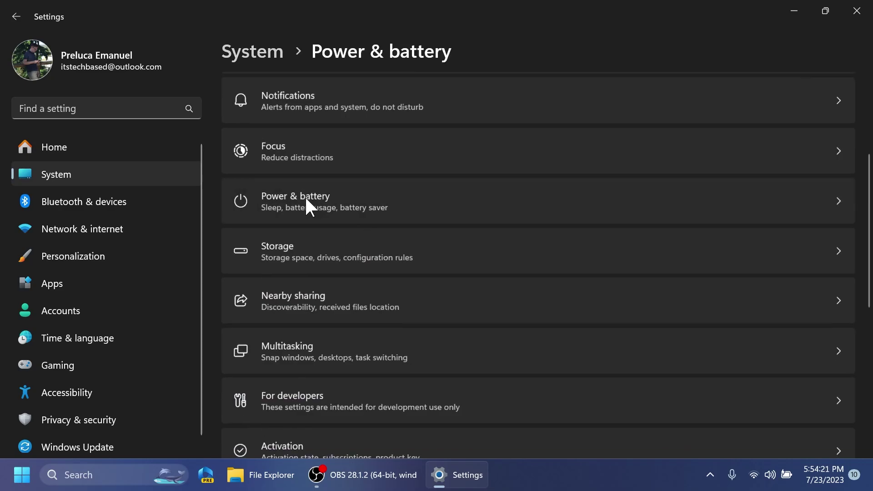
pyautogui.scroll(-3, 283, 301)
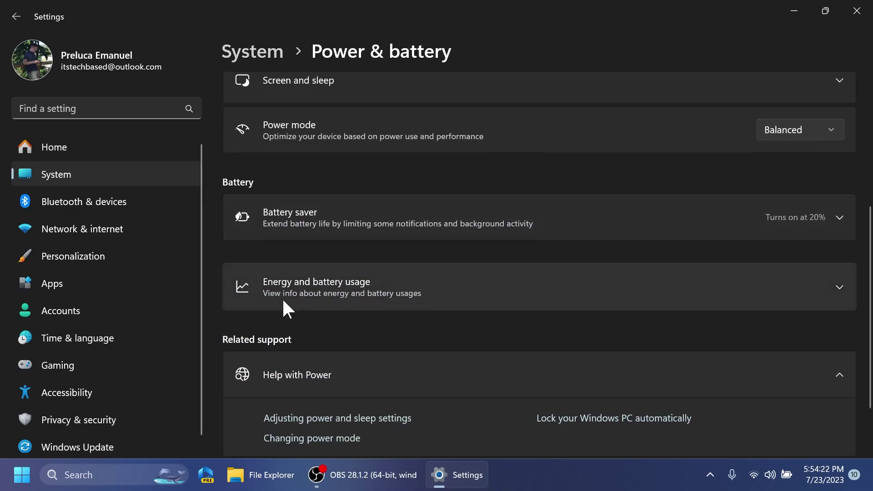
pyautogui.click(342, 291)
pyautogui.scroll(-2, 341, 293)
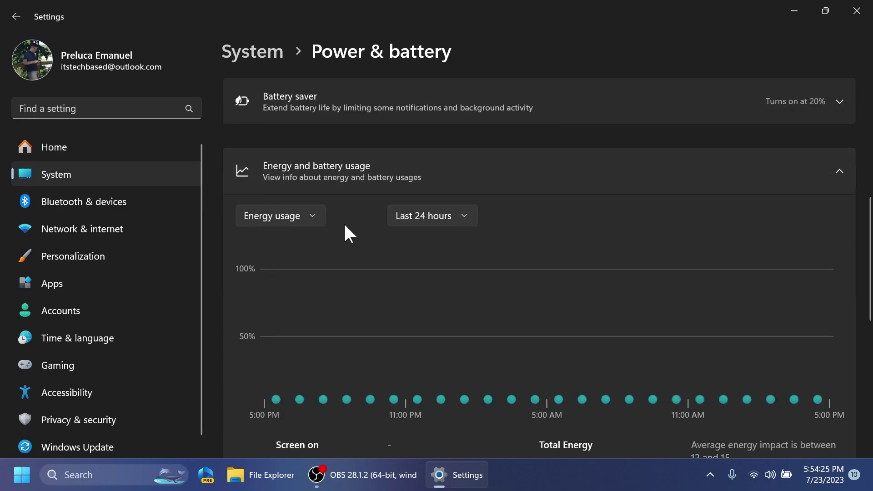
pyautogui.scroll(-1, 349, 234)
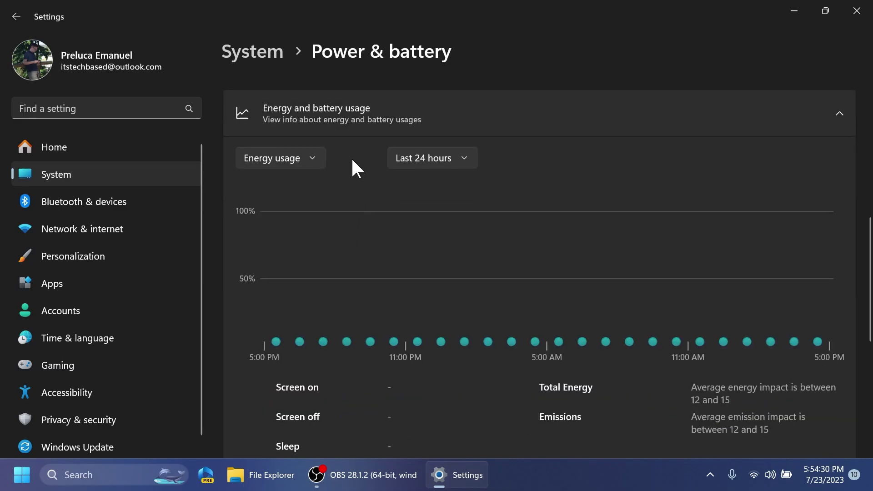
# Try Battery Level, return to Energy usage over Last 7 days, and inspect Jul 19 and Jul 20.
pyautogui.click(308, 158)
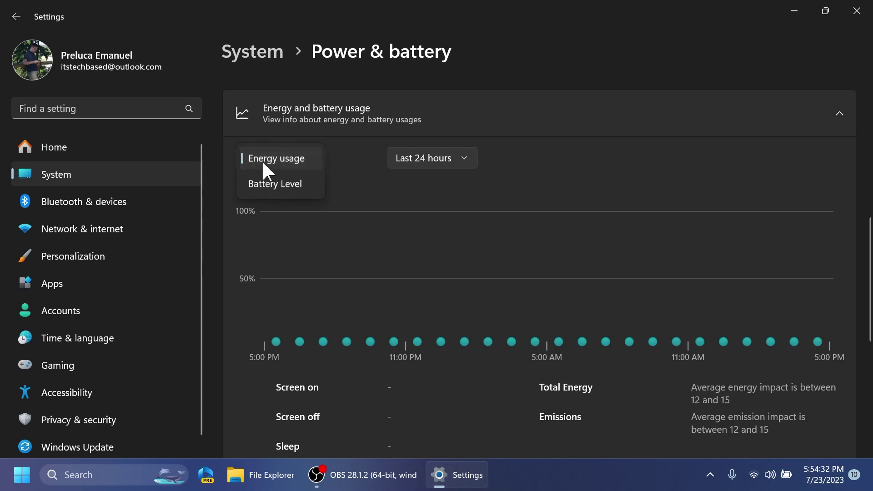
pyautogui.click(288, 182)
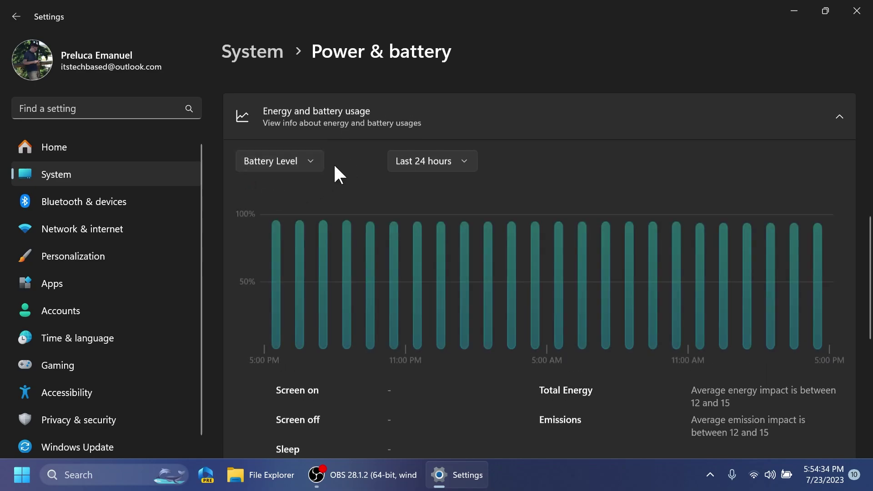
pyautogui.click(304, 165)
pyautogui.click(275, 139)
pyautogui.click(417, 162)
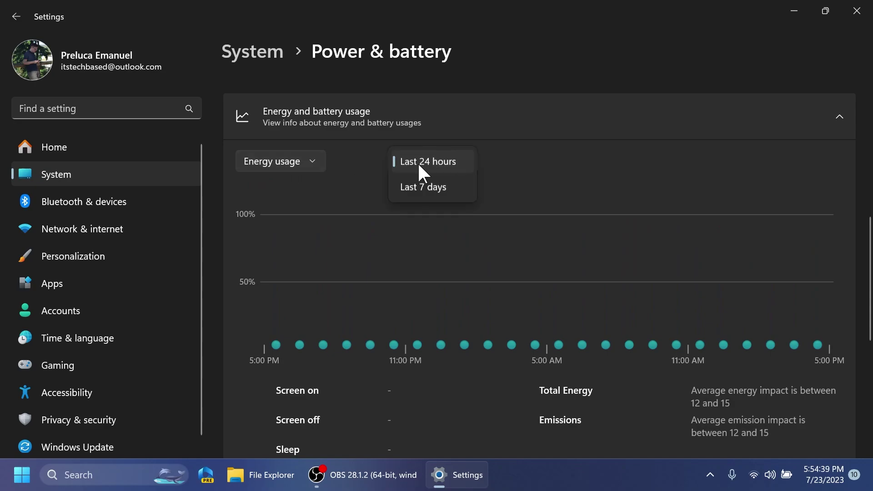
pyautogui.click(428, 187)
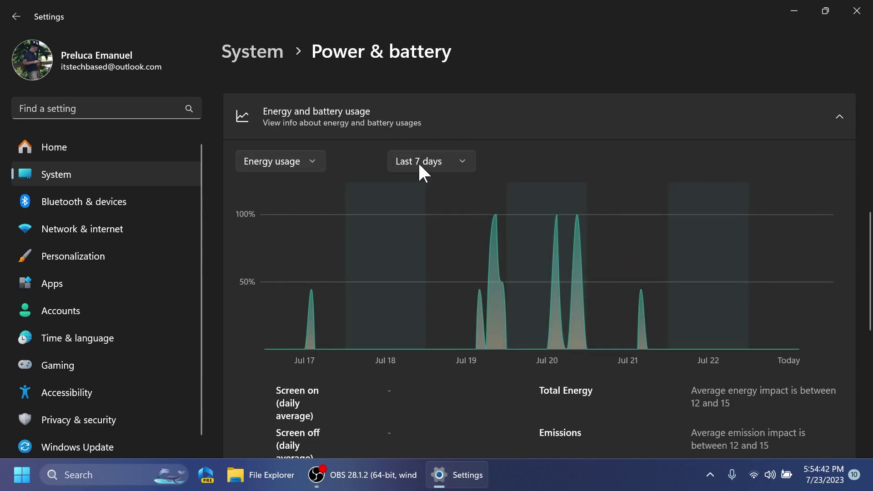
pyautogui.click(482, 265)
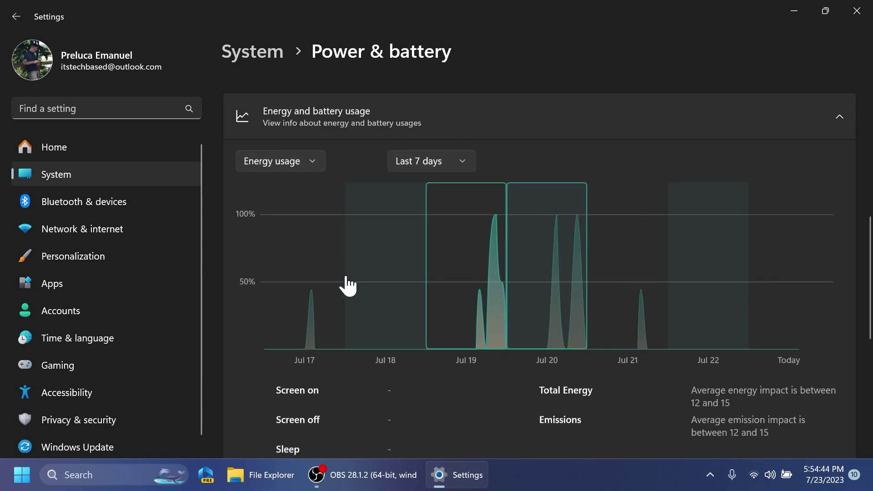
pyautogui.scroll(-2, 337, 273)
pyautogui.click(573, 228)
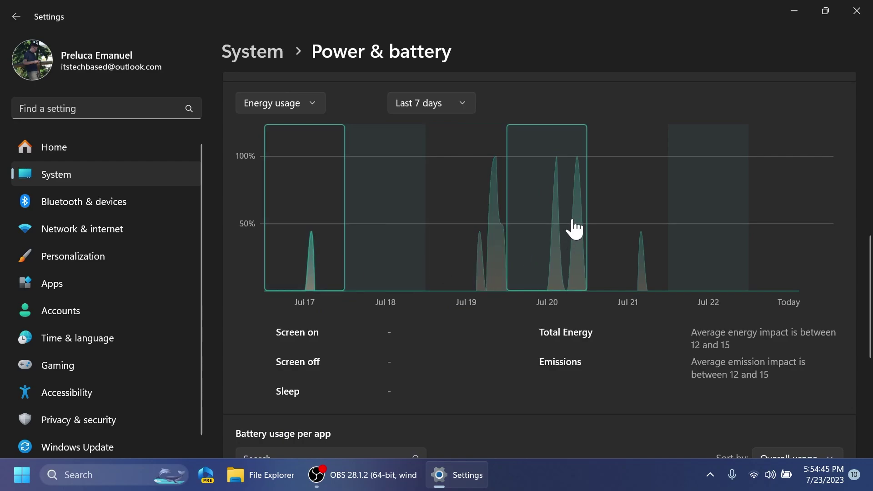
# Switch the weekly chart to Battery Level, review per-app battery usage, then return to Energy usage.
pyautogui.click(300, 109)
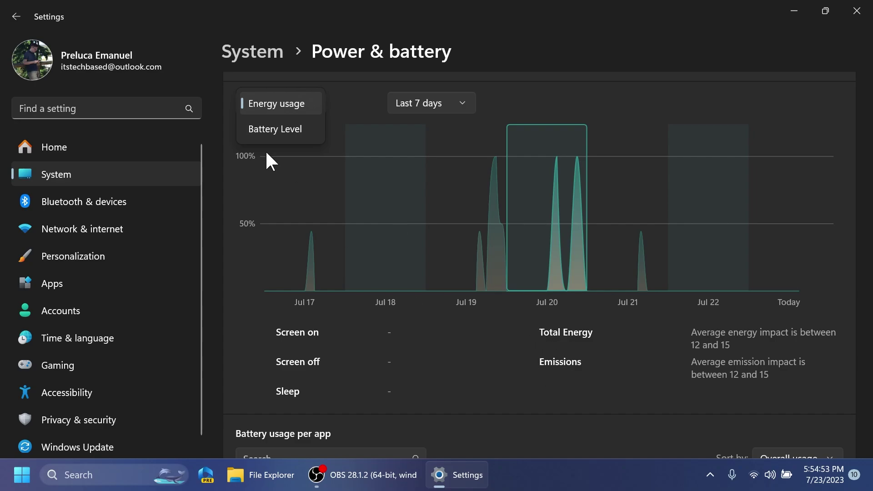
pyautogui.click(281, 129)
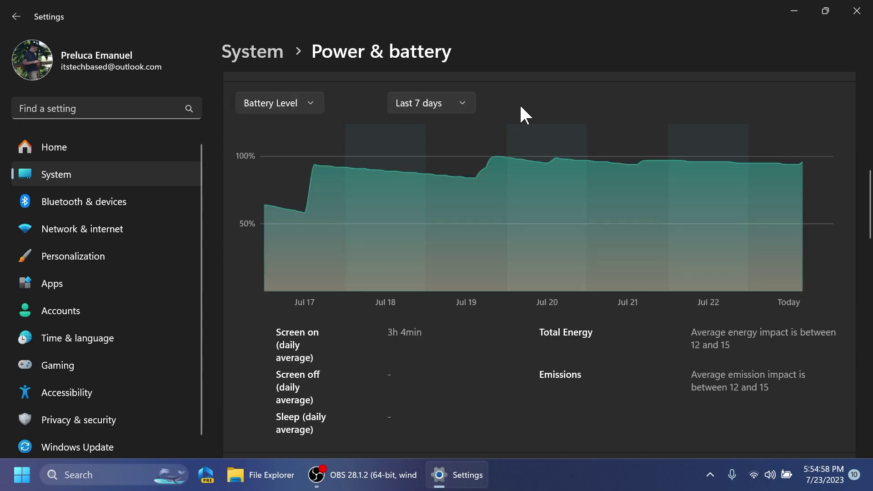
pyautogui.scroll(-5, 521, 107)
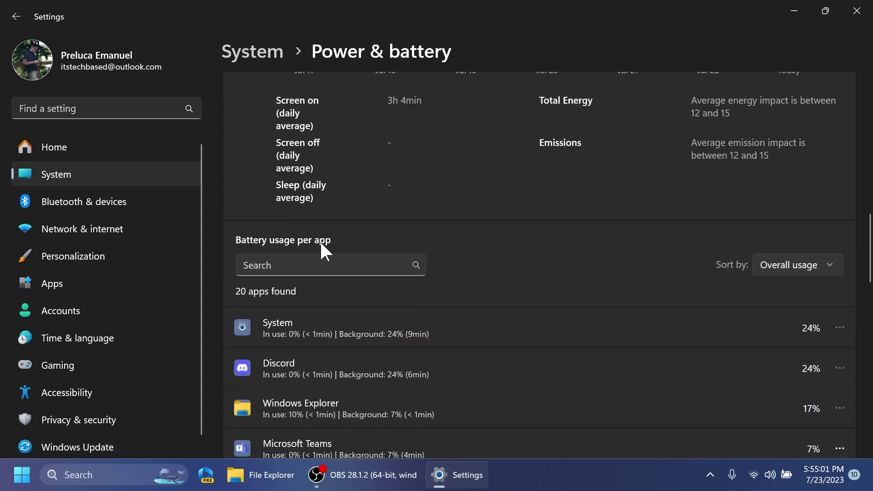
pyautogui.scroll(5, 323, 246)
pyautogui.click(295, 100)
pyautogui.click(282, 77)
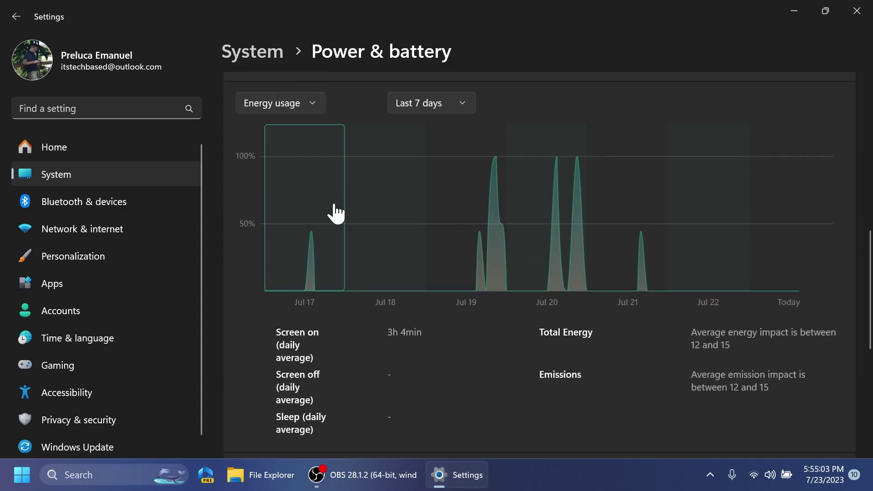
pyautogui.scroll(-5, 359, 282)
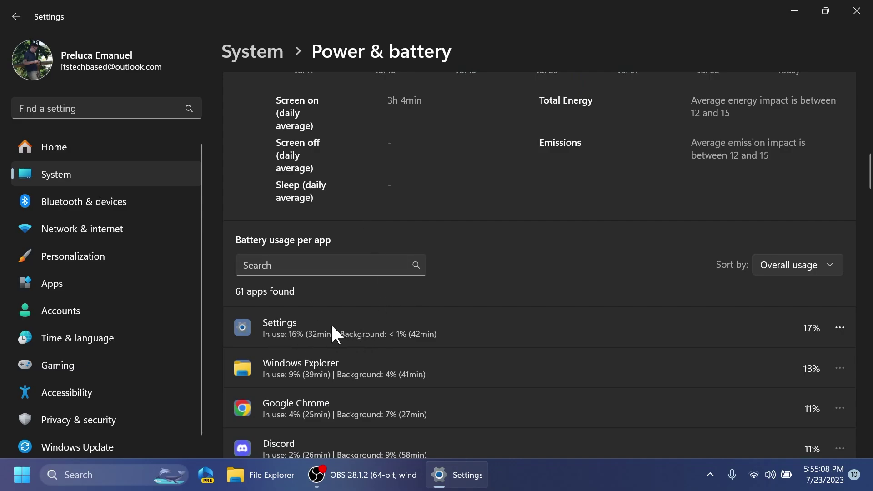
pyautogui.scroll(5, 471, 302)
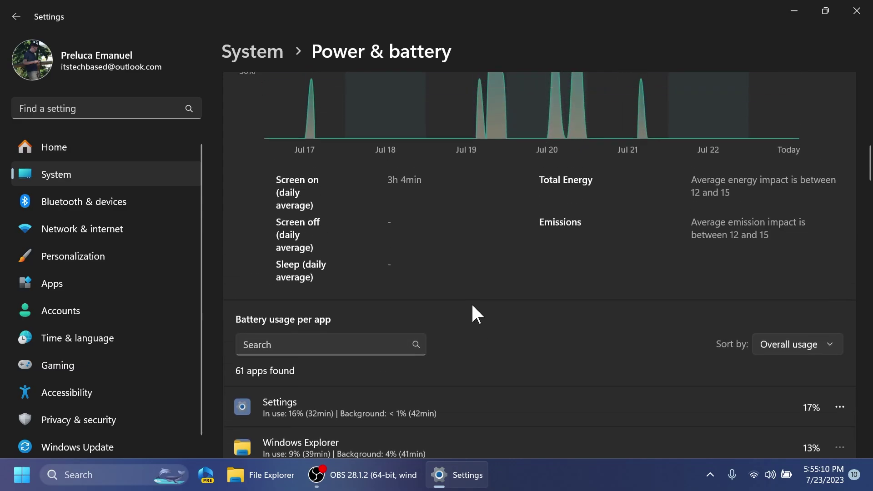